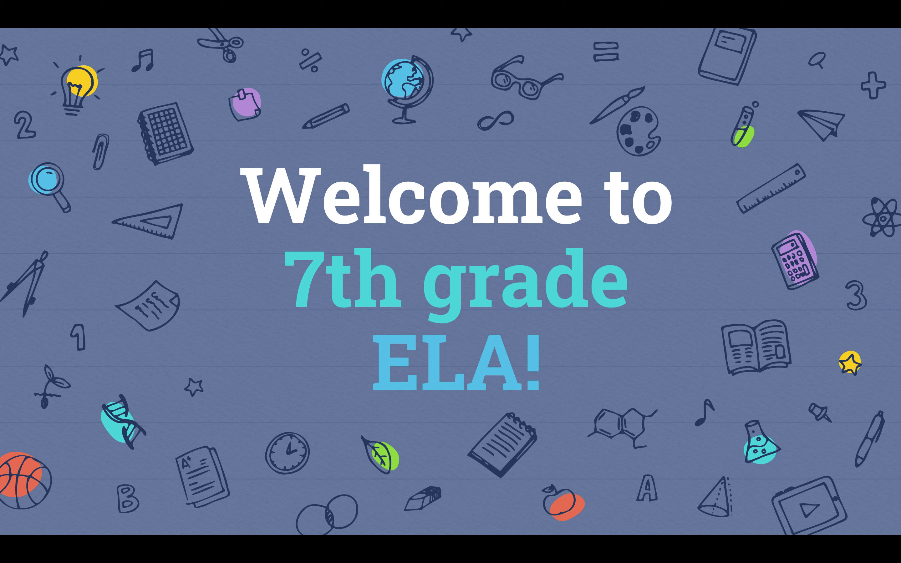
# Exit the full-screen welcome slideshow and bring up the 701 ELA class Stream in Chrome
pyautogui.hotkey('ctrl', 'Up')
pyautogui.click(451, 50)
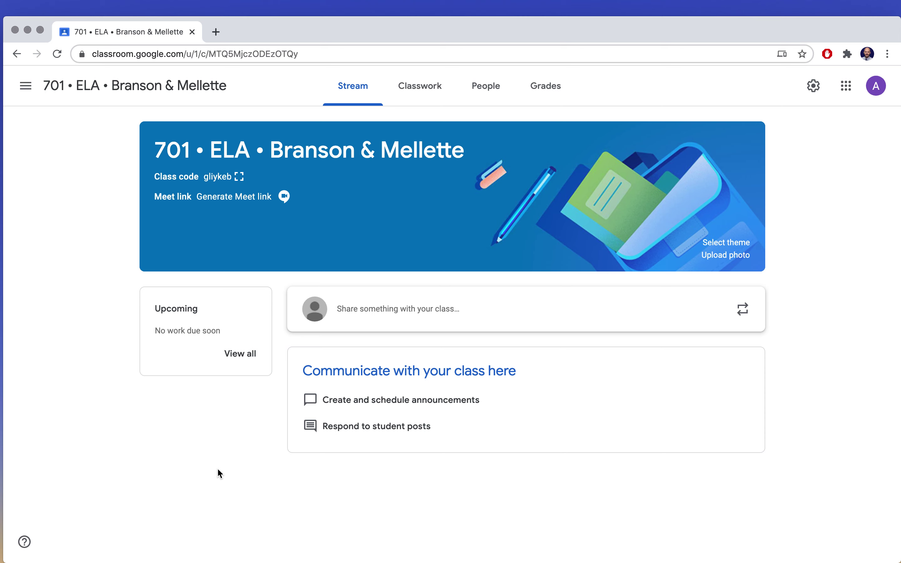
# From Classwork, open the 08/31 - Introduction - Flipgrid assignment's Flipgrid link in a new tab
pyautogui.click(439, 95)
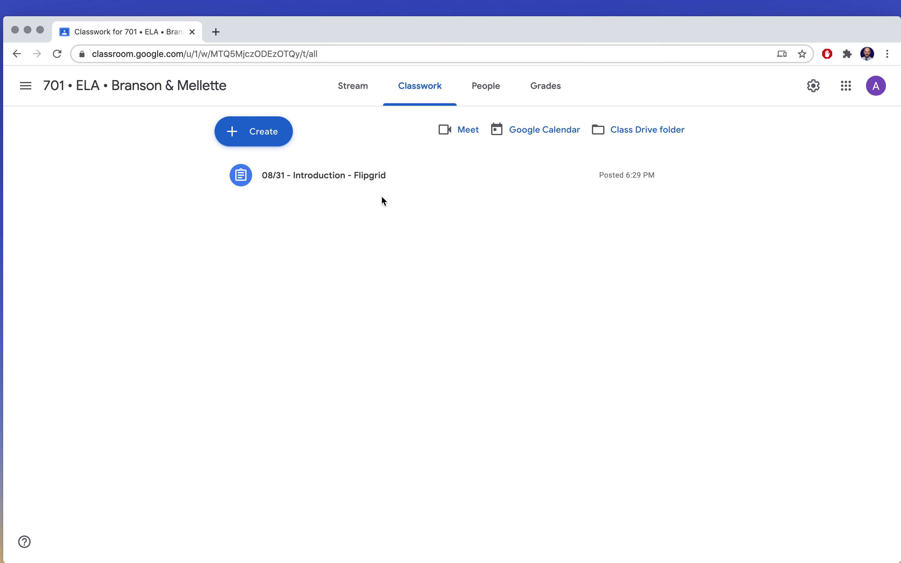
pyautogui.click(419, 185)
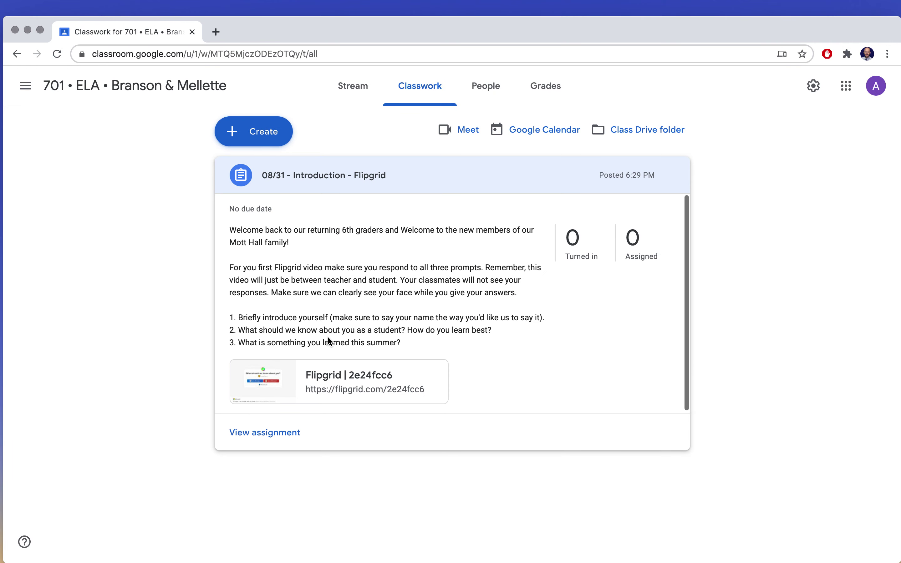
pyautogui.click(357, 377)
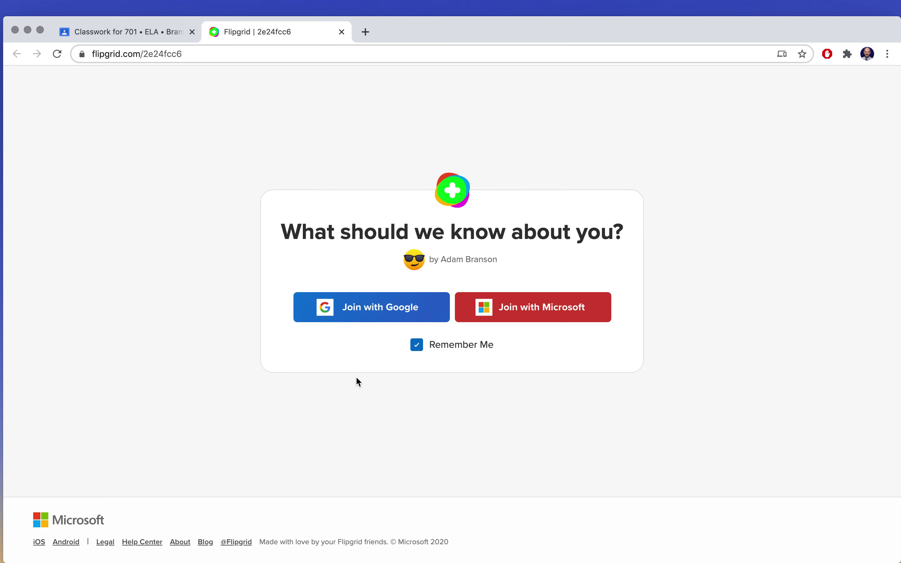
# Join the 'What should we know about you?' topic with Google and open the response camera
pyautogui.click(376, 316)
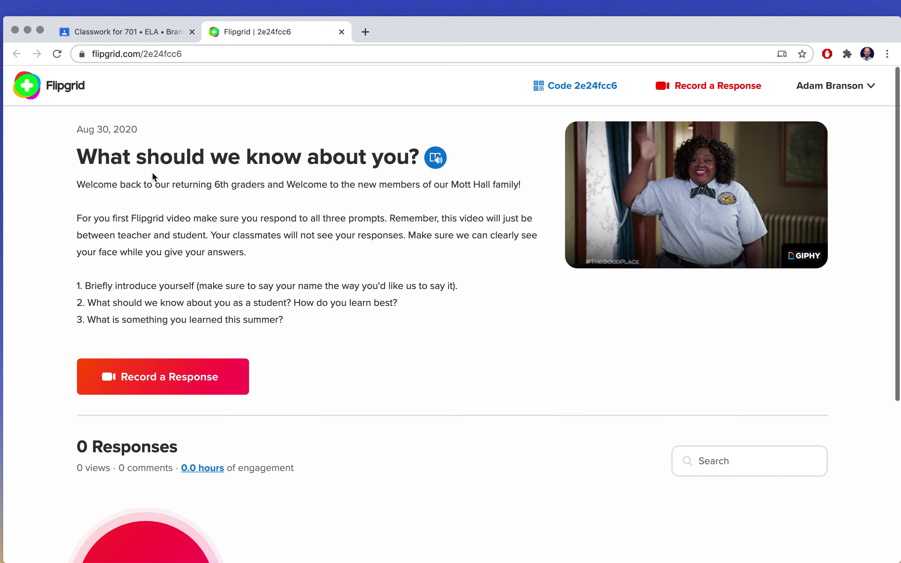
pyautogui.tripleClick(79, 184)
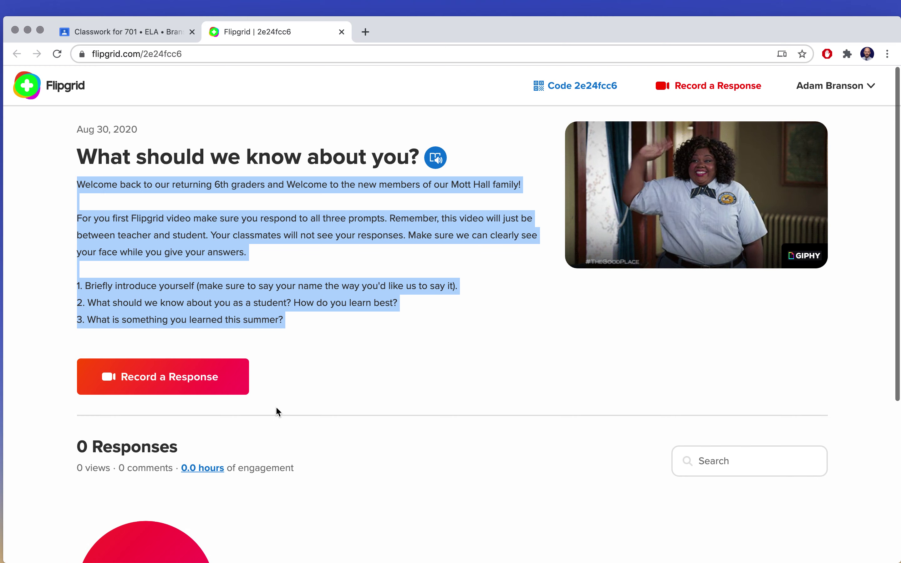
pyautogui.click(188, 381)
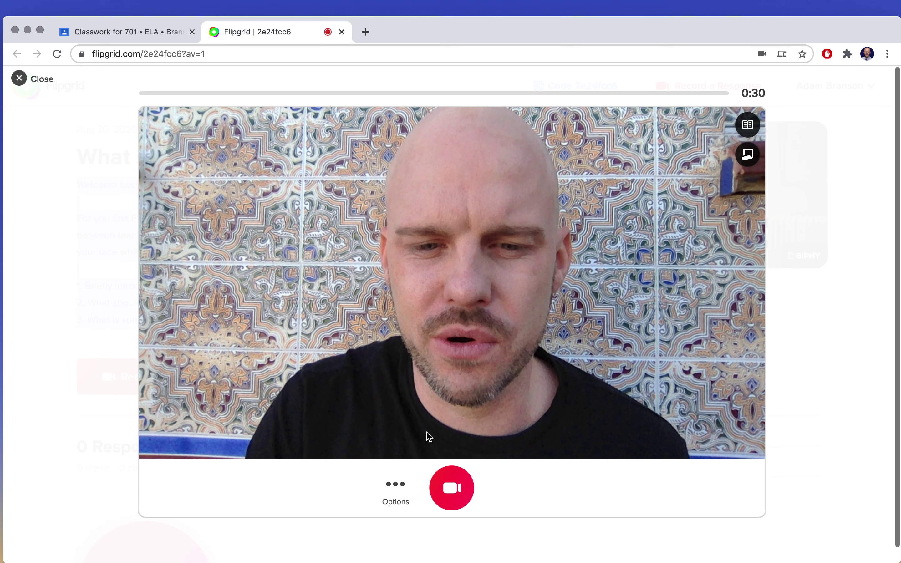
# Show the topic prompt card while recording and move it to the camera's left edge
pyautogui.click(394, 486)
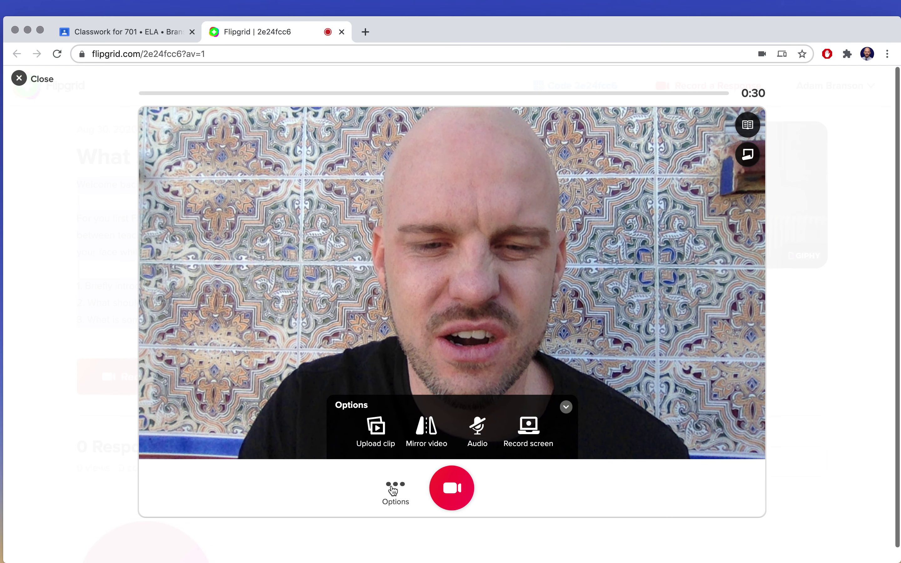
pyautogui.click(393, 486)
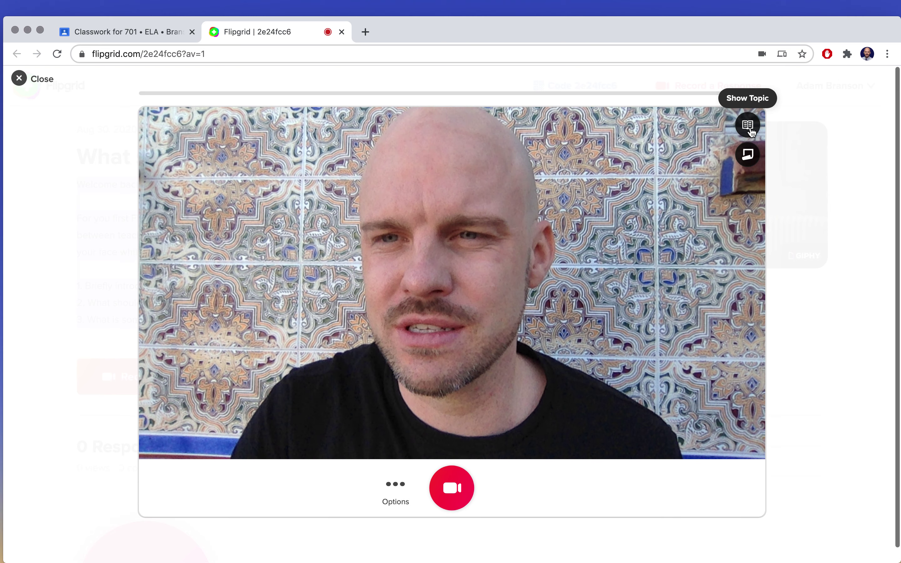
pyautogui.click(748, 125)
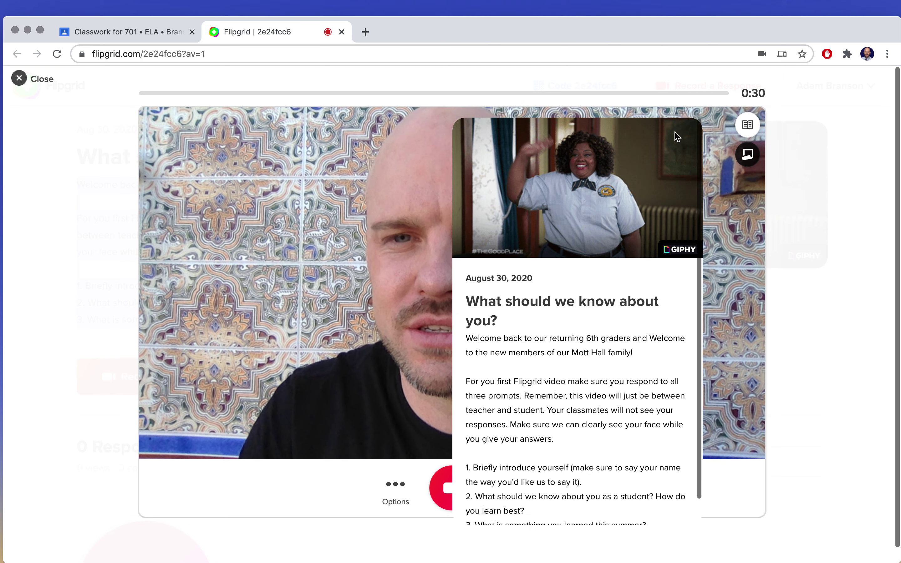
pyautogui.moveTo(696, 127); pyautogui.dragTo(175, 130)
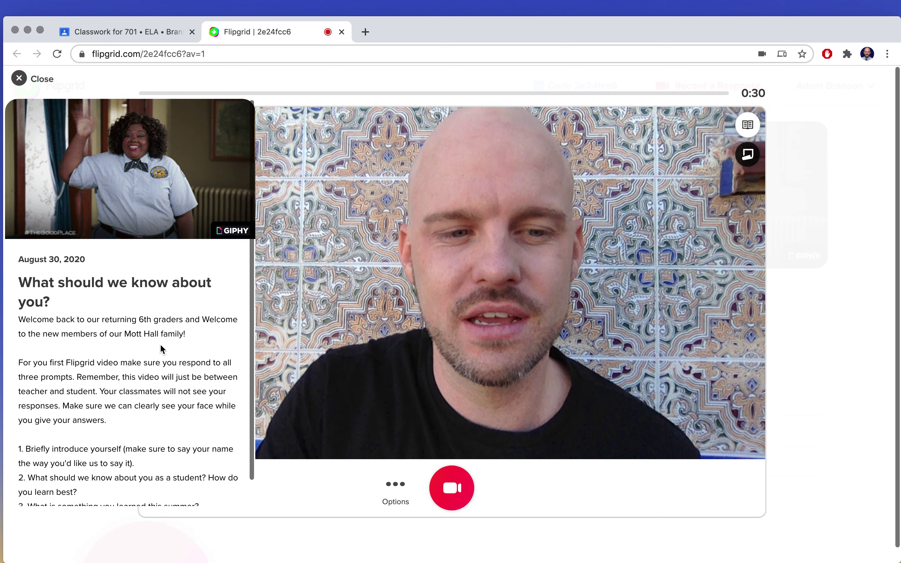
# Add a blank sticky note and place it at the video's lower right
pyautogui.scroll(-1, 160, 344)
pyautogui.scroll(-1, 160, 356)
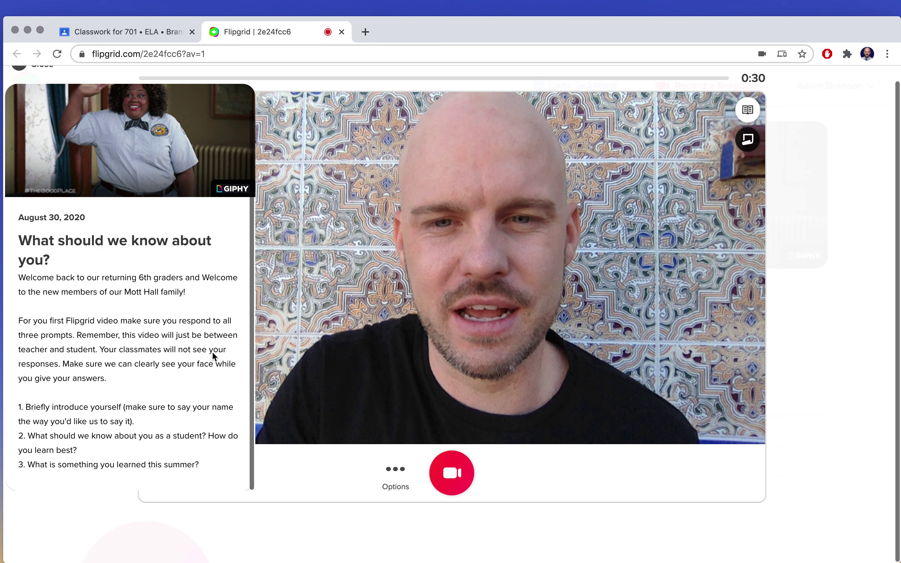
pyautogui.click(748, 138)
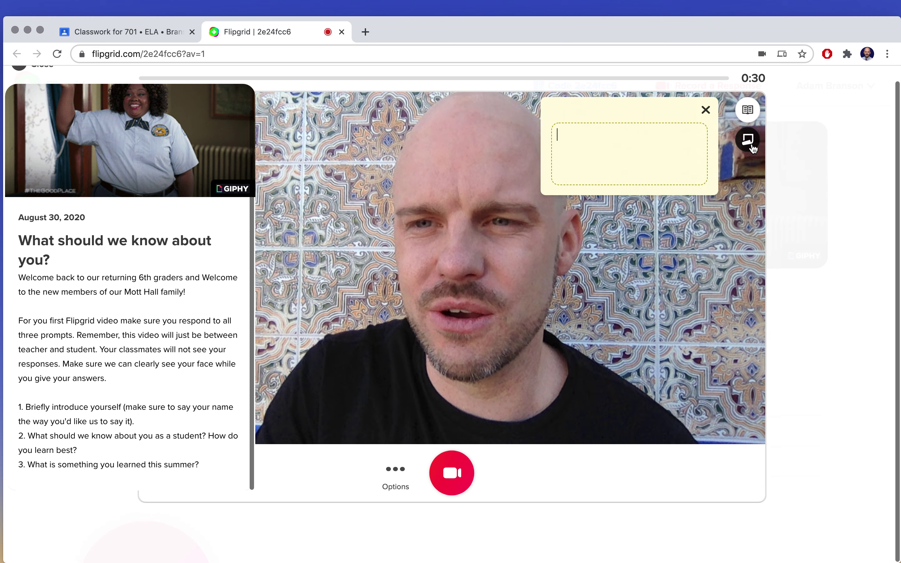
pyautogui.moveTo(671, 108); pyautogui.dragTo(732, 230)
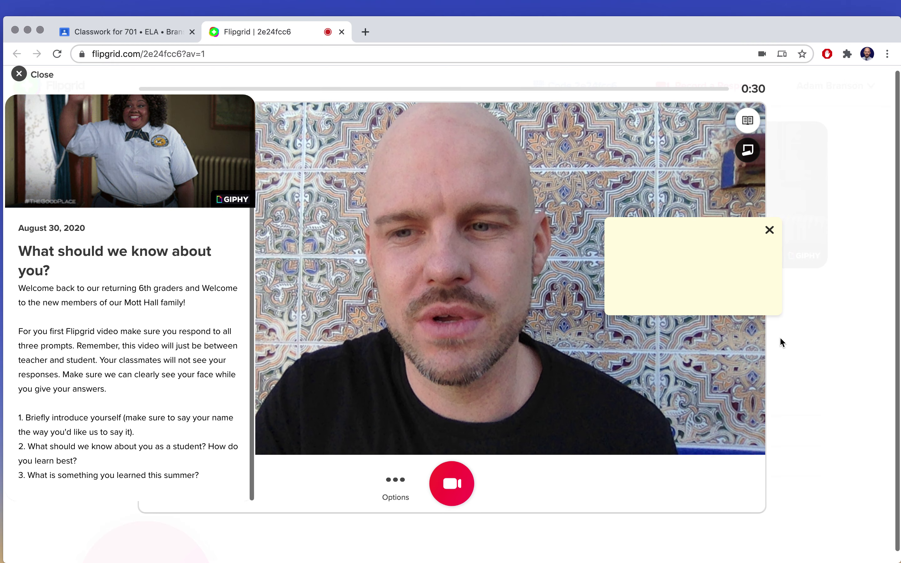
# Write three numbered cues in the sticky note: the name pronunciation, '2.See then do', and '3. sew'
pyautogui.click(746, 295)
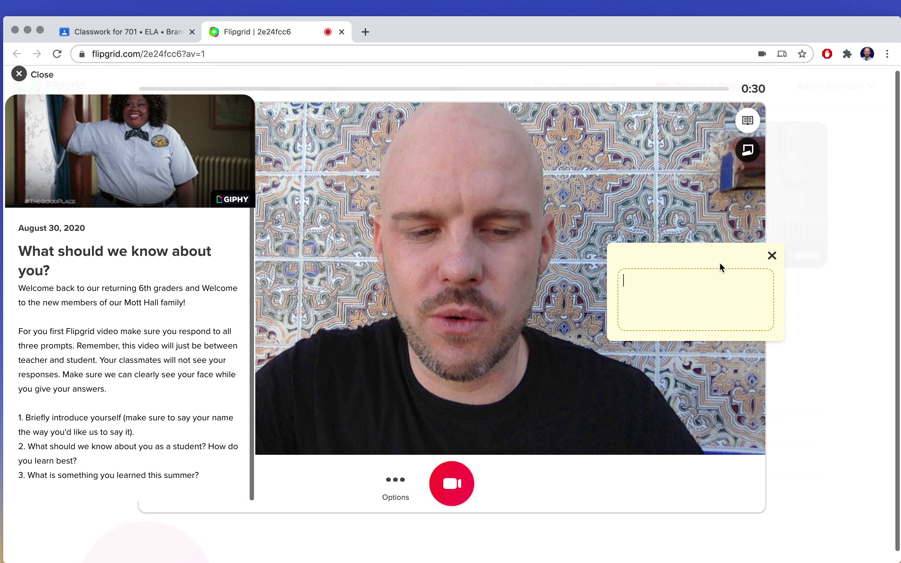
pyautogui.write('1.')
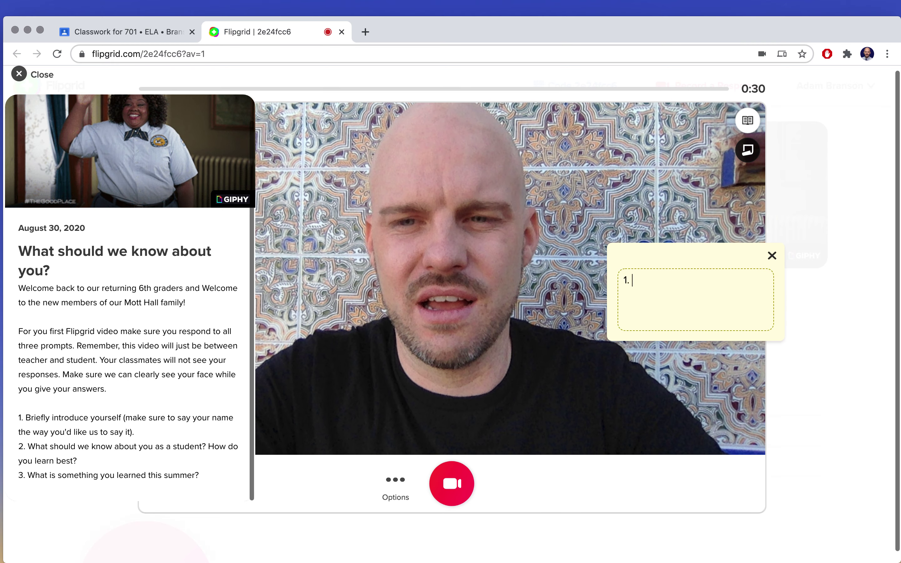
pyautogui.write(' B')
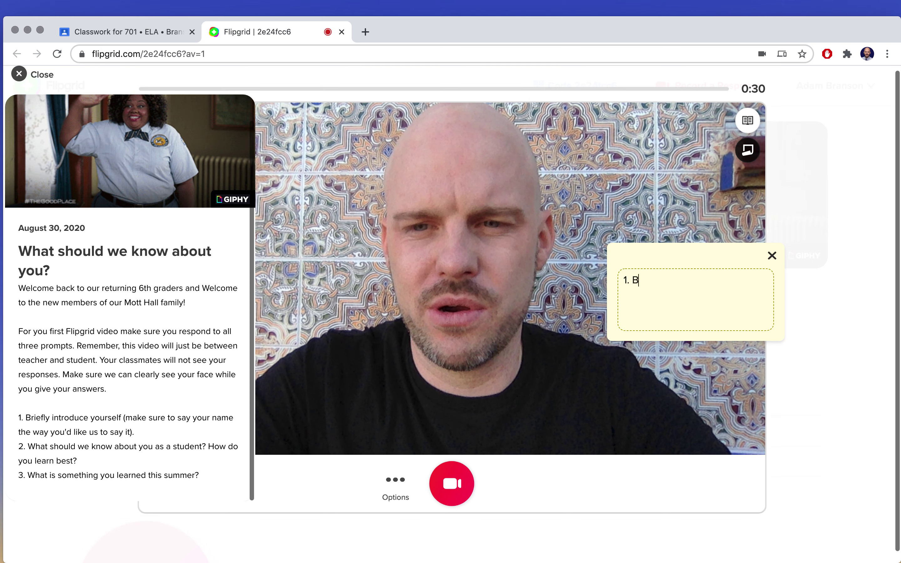
pyautogui.write('ranson and ')
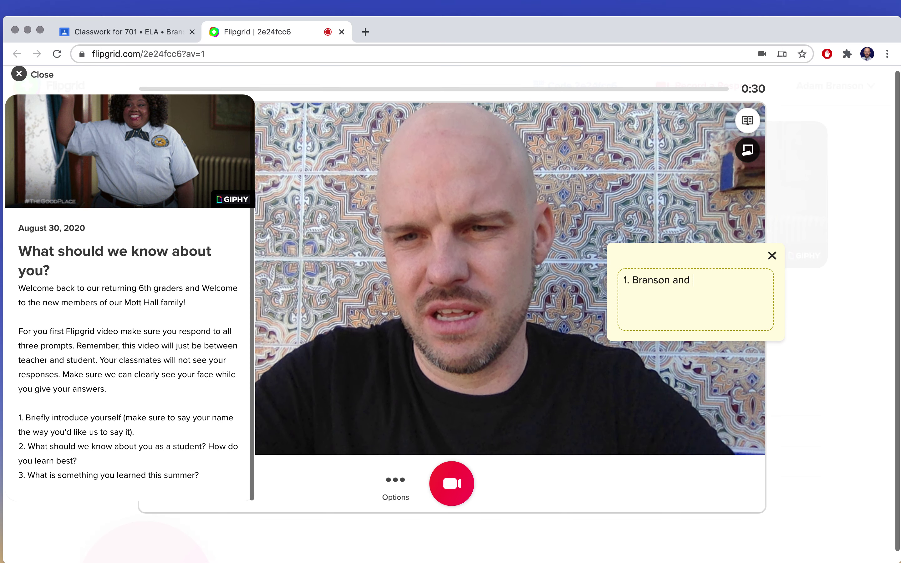
pyautogui.write('not Br')
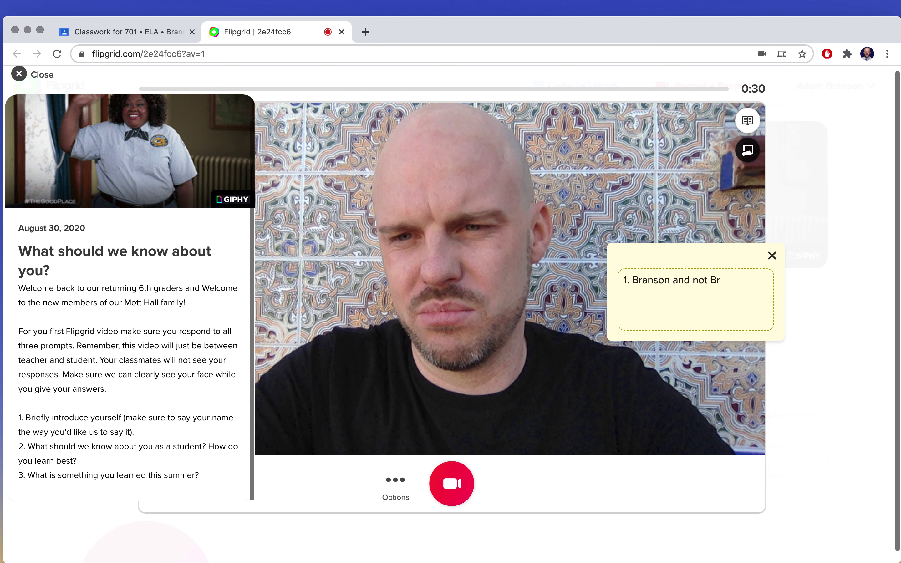
pyautogui.write('anddon')
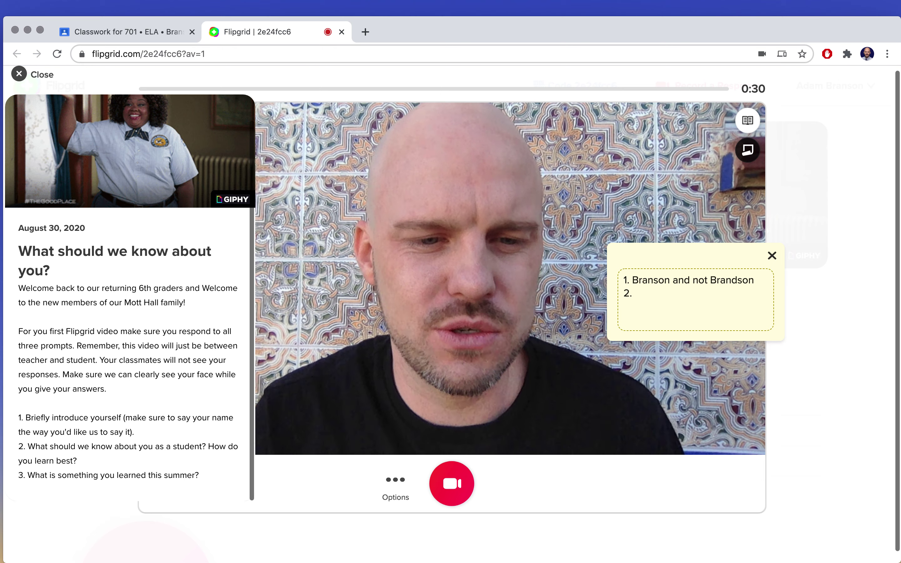
pyautogui.write('2.')
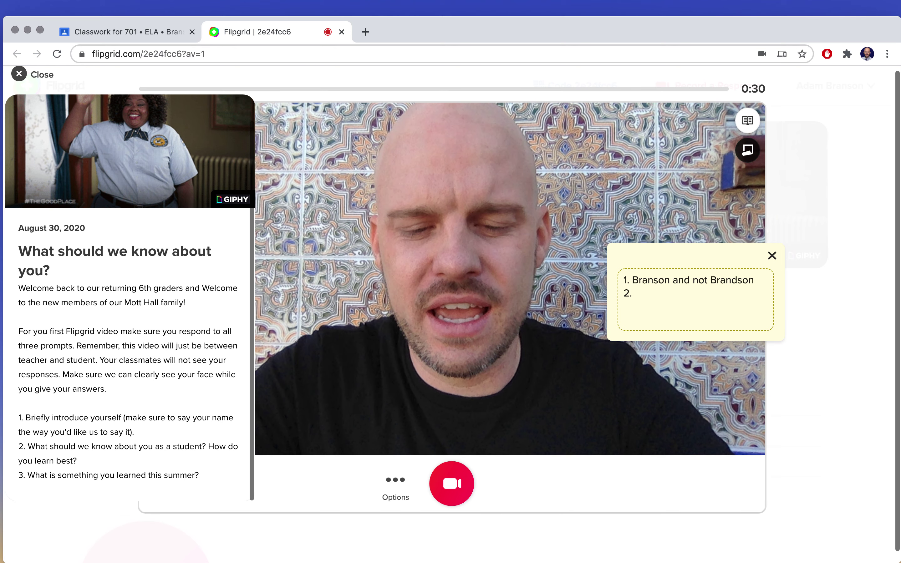
pyautogui.write('See then do')
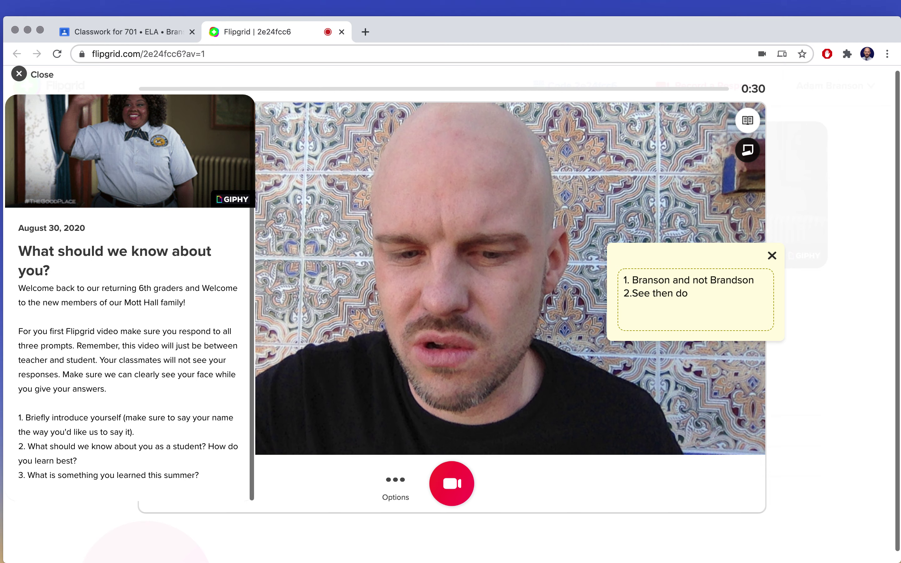
pyautogui.press('Return')
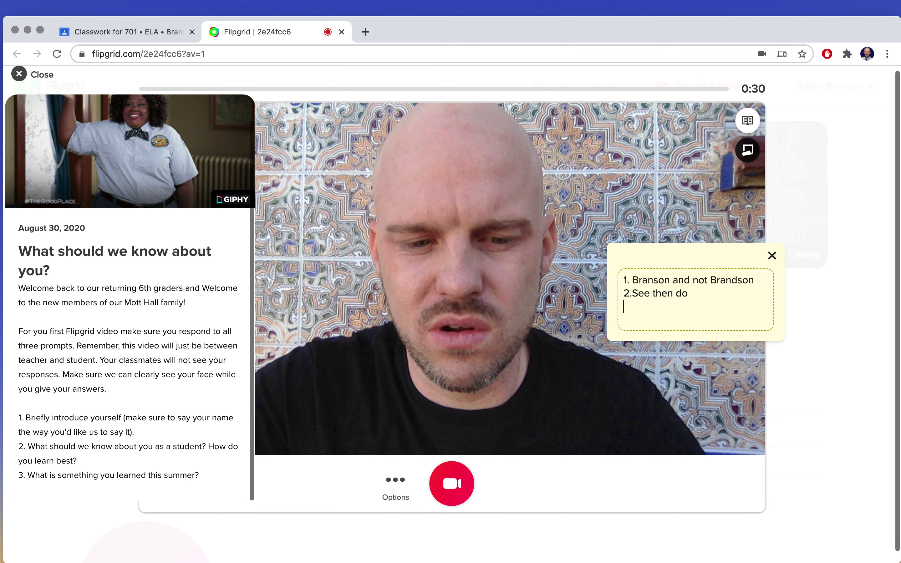
pyautogui.write('3.')
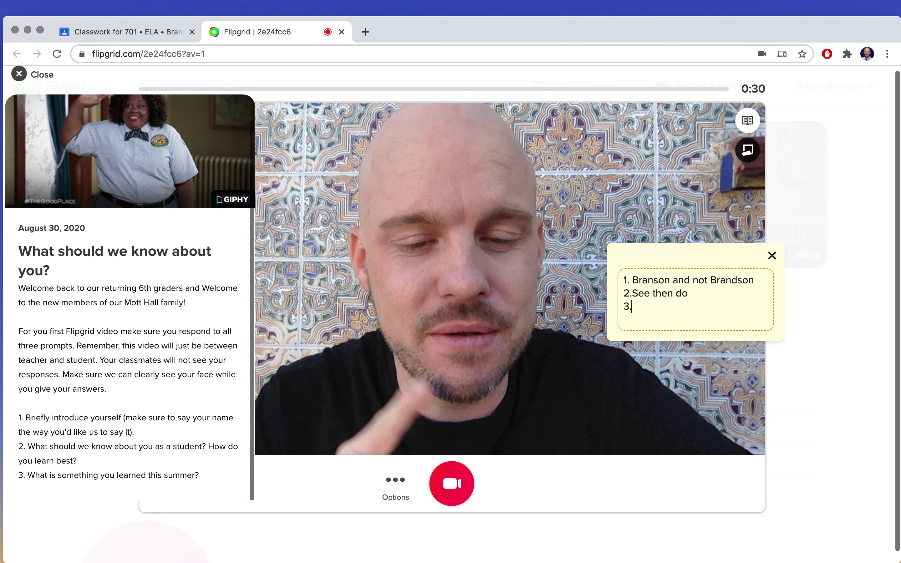
pyautogui.write(' sew')
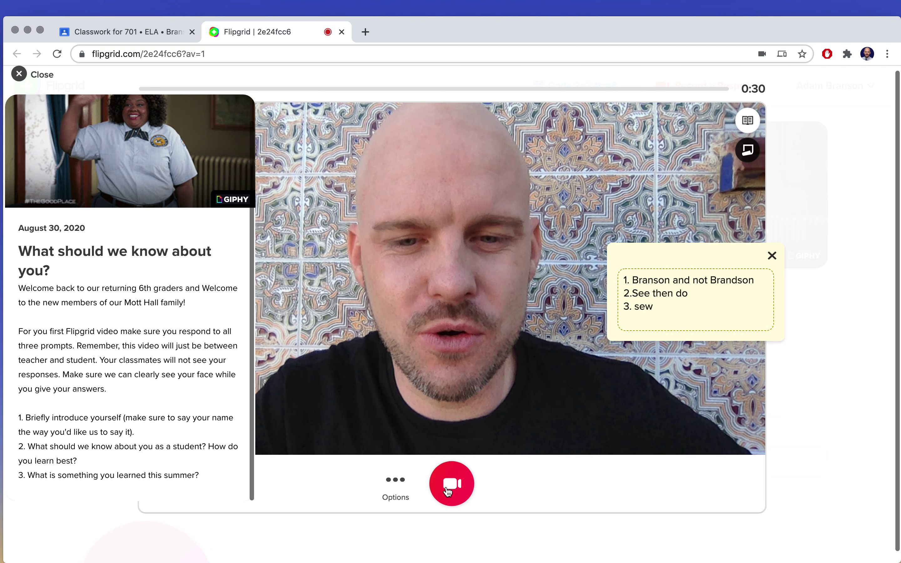
# Record the video answer and stop with 0:01 of the 0:30 limit remaining
pyautogui.click(446, 489)
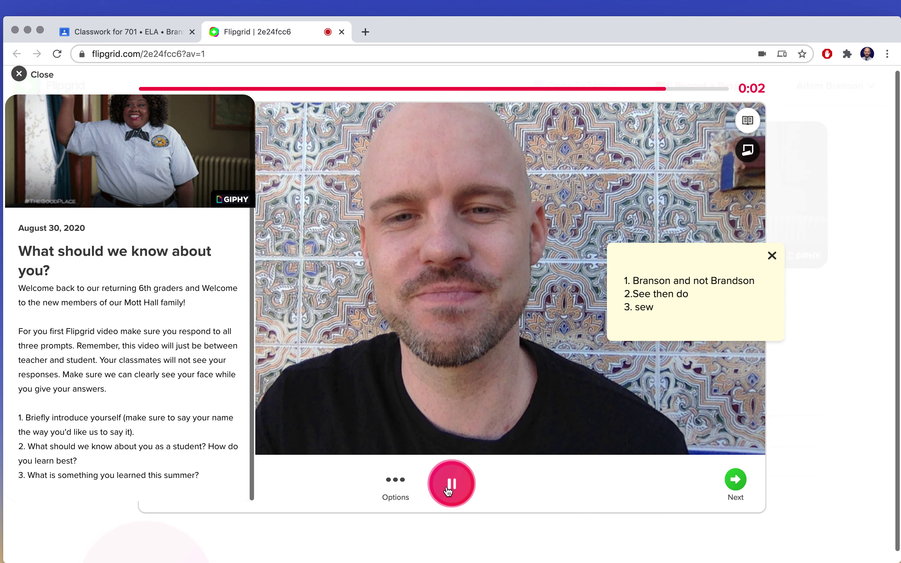
pyautogui.click(448, 491)
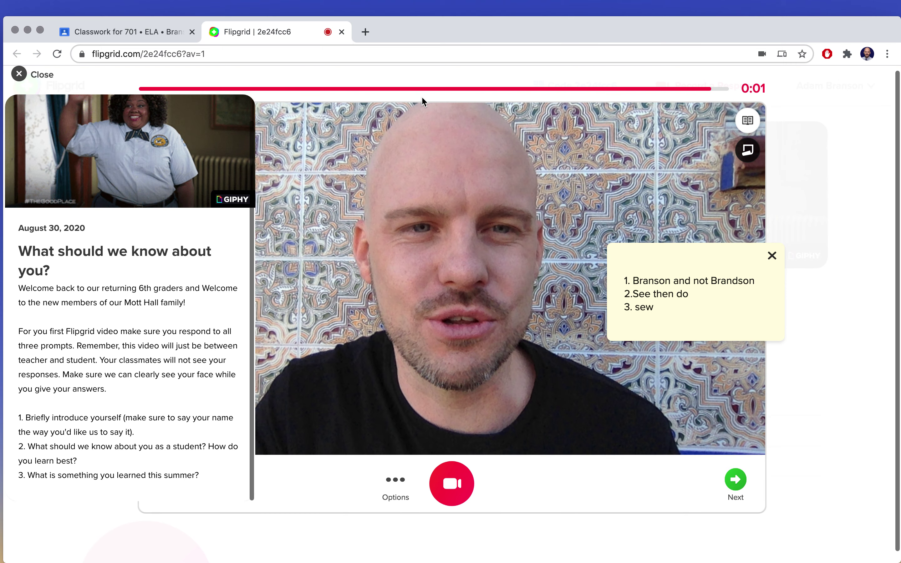
# Go to review, close the sticky note, cancel leaving the recorder, and hide the topic panel
pyautogui.click(735, 485)
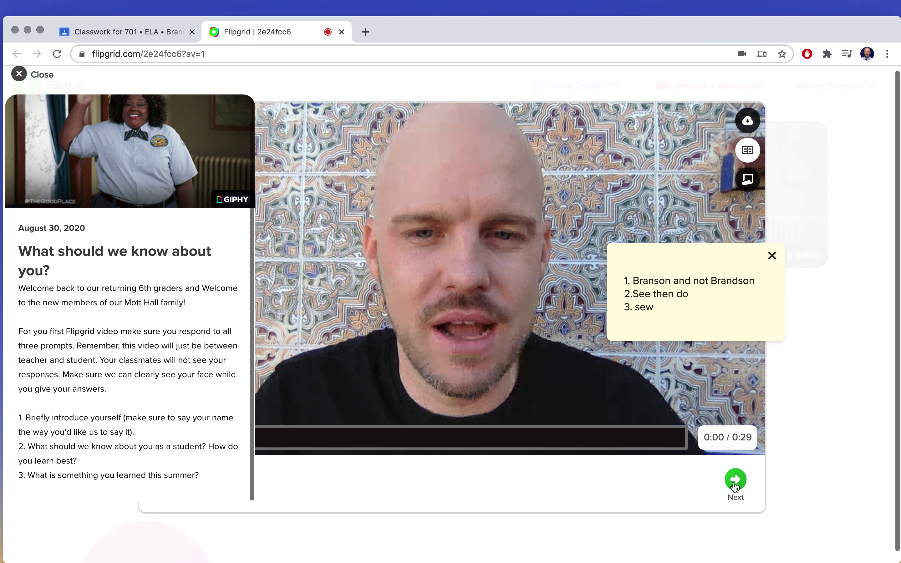
pyautogui.click(771, 256)
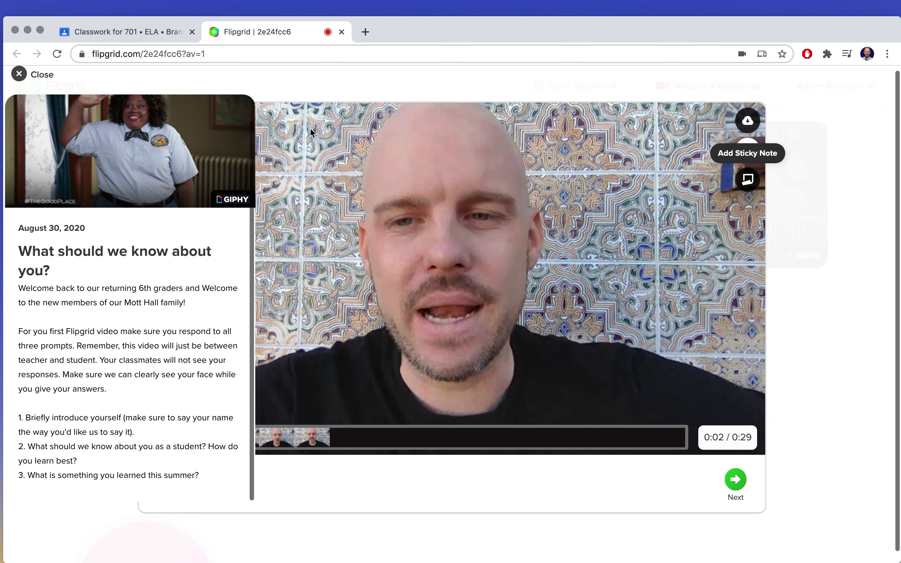
pyautogui.click(36, 76)
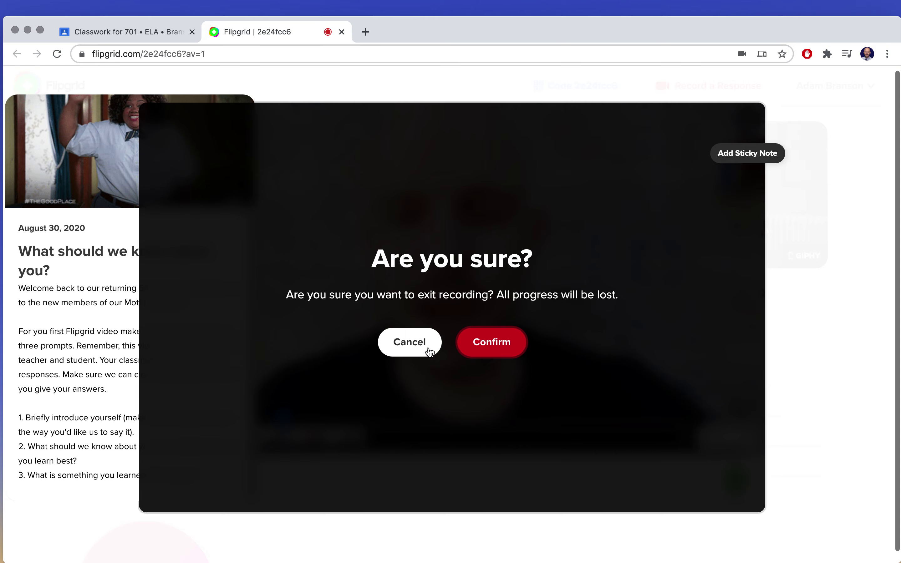
pyautogui.press('Escape')
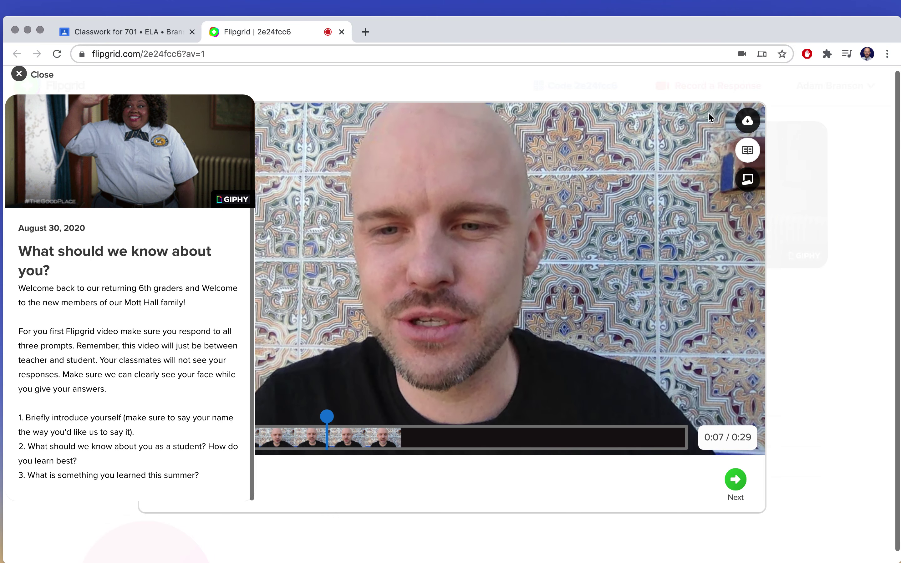
pyautogui.click(748, 150)
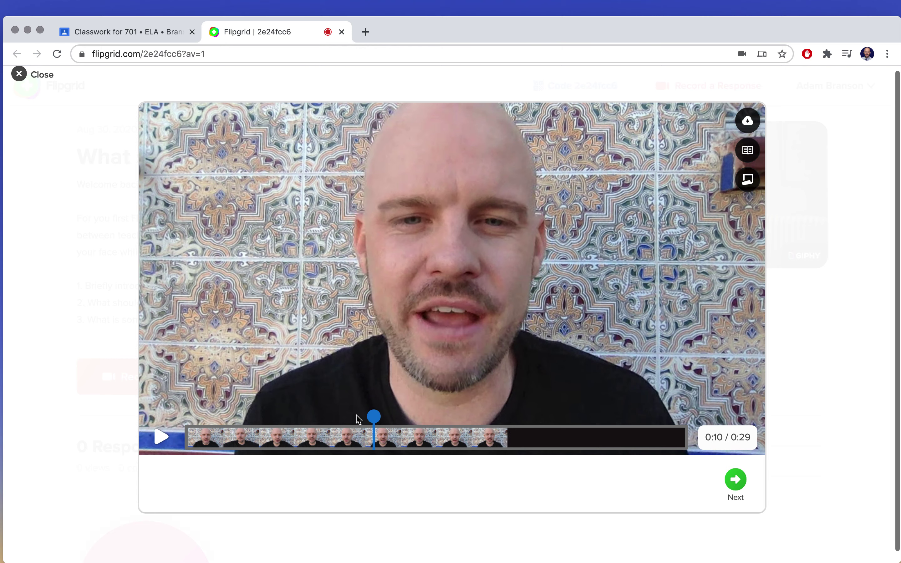
# Scrub back through the 0:29 clip, then accept it and move to the selfie camera
pyautogui.click(288, 435)
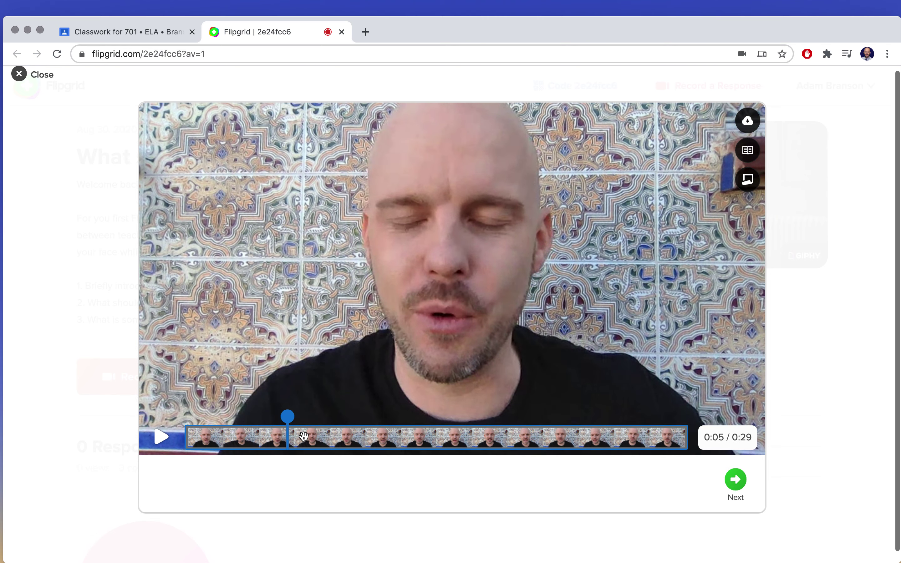
pyautogui.scroll(-2, 186, 436)
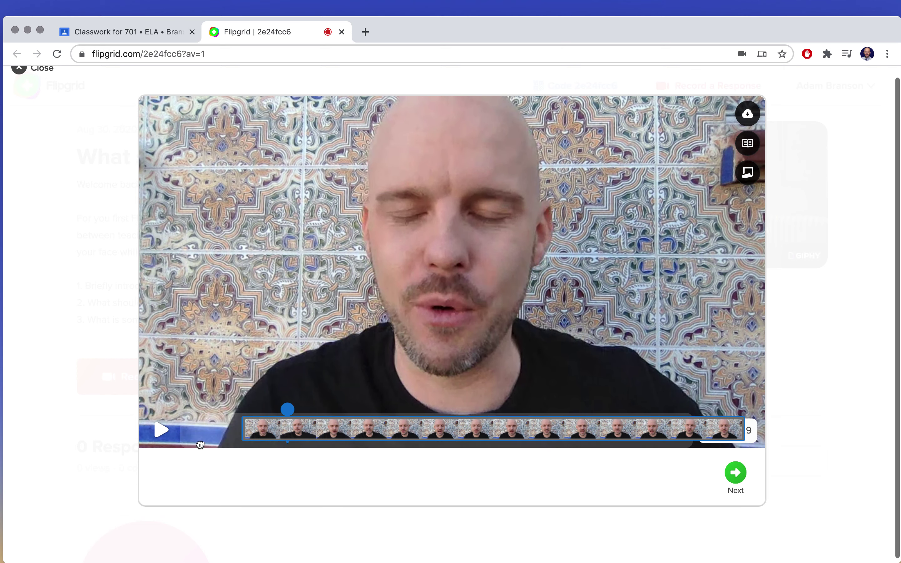
pyautogui.scroll(-1, 200, 443)
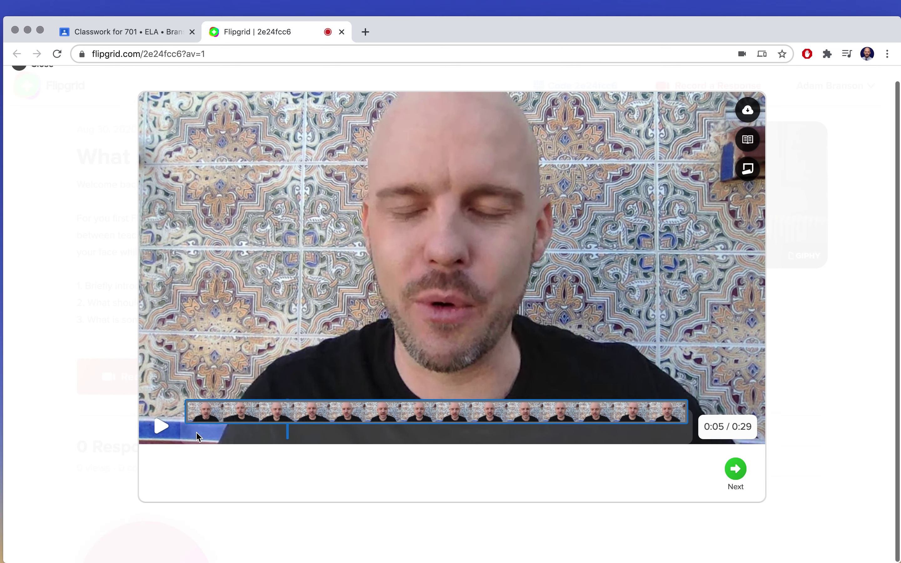
pyautogui.click(735, 469)
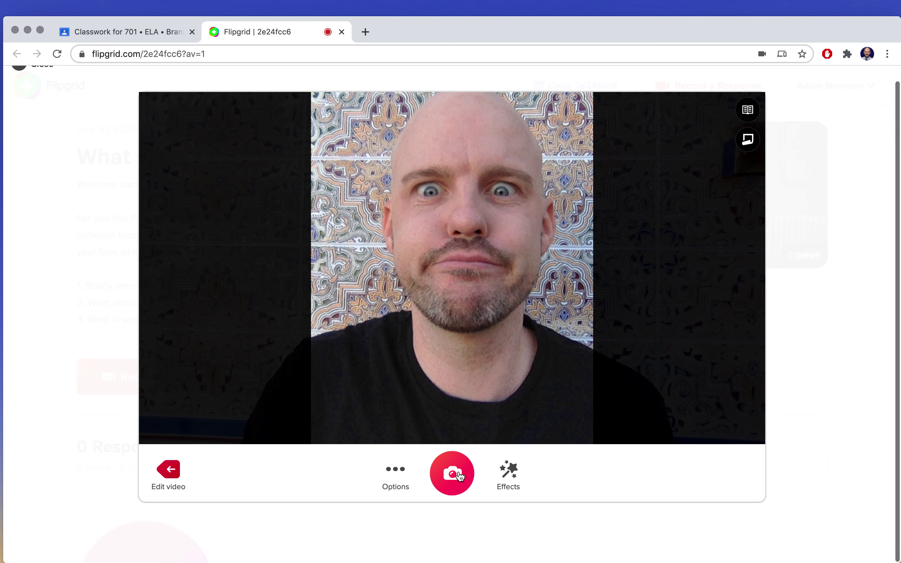
# Take the selfie, draw cyan loops around both eyes, and continue to Step 4 of 4
pyautogui.click(460, 476)
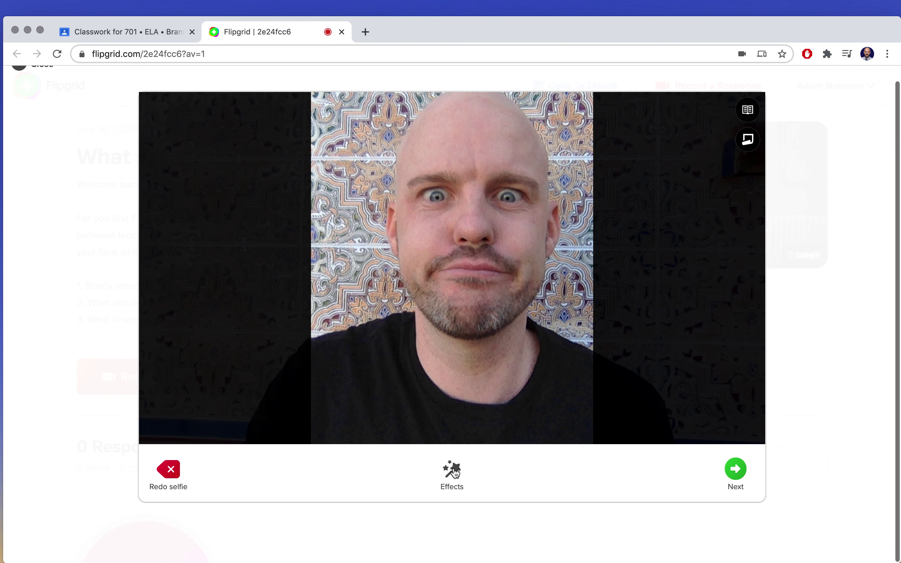
pyautogui.click(455, 471)
pyautogui.click(494, 415)
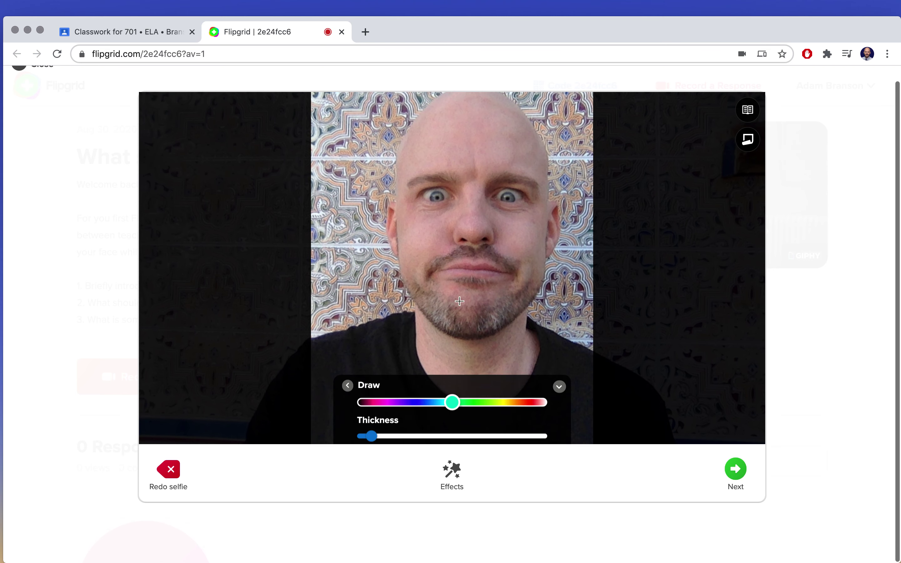
pyautogui.moveTo(453, 207); pyautogui.dragTo(457, 169)
pyautogui.moveTo(479, 213)
pyautogui.mouseDown()
pyautogui.moveTo(525, 194)
pyautogui.moveTo(487, 186)
pyautogui.moveTo(484, 193)
pyautogui.mouseUp()
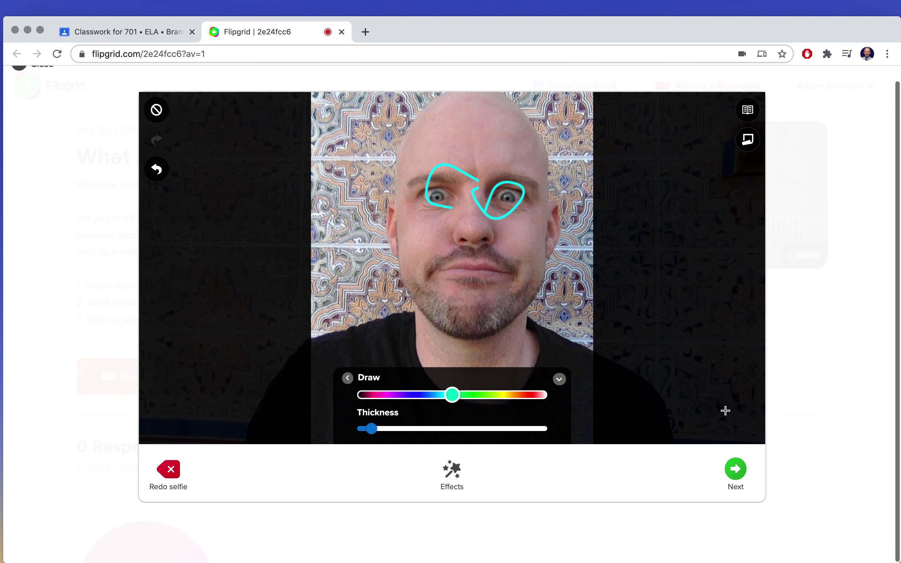
pyautogui.click(735, 469)
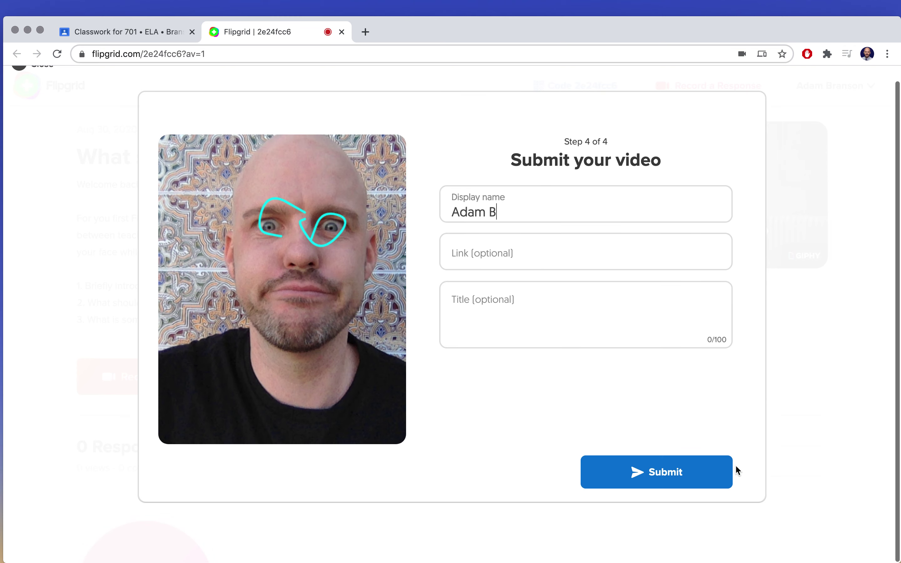
# Finish the display name, title the video 'This is me!' in lowercase, and submit it
pyautogui.write('jr')
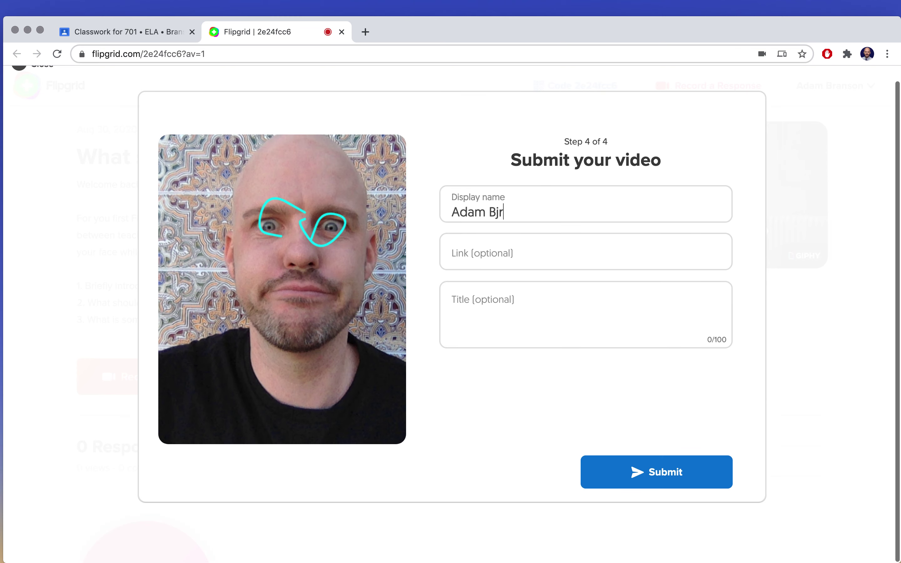
pyautogui.press('BackSpace')
pyautogui.press('BackSpace')
pyautogui.write('ranson')
pyautogui.click(501, 309)
pyautogui.write('T')
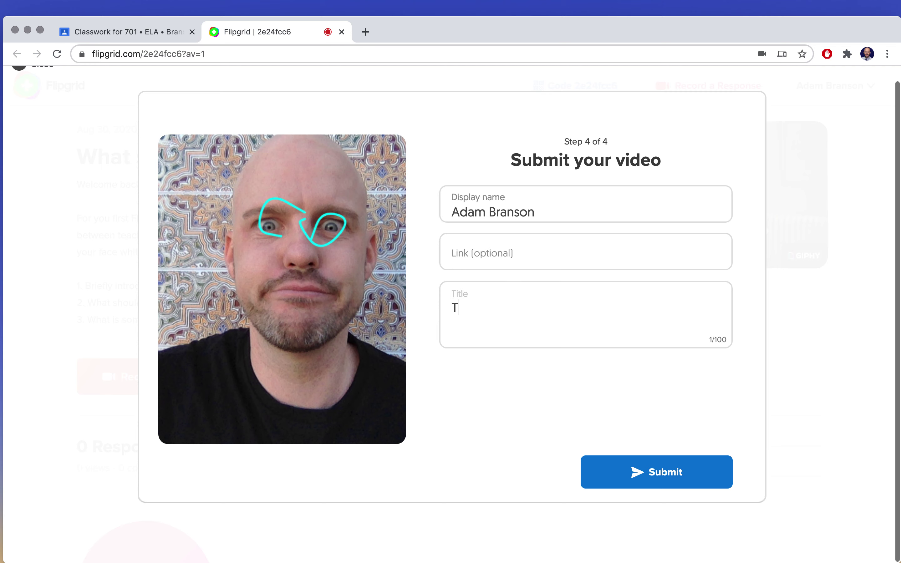
pyautogui.write('his is Me!')
pyautogui.press('BackSpace')
pyautogui.press('BackSpace')
pyautogui.write('me')
pyautogui.click(646, 472)
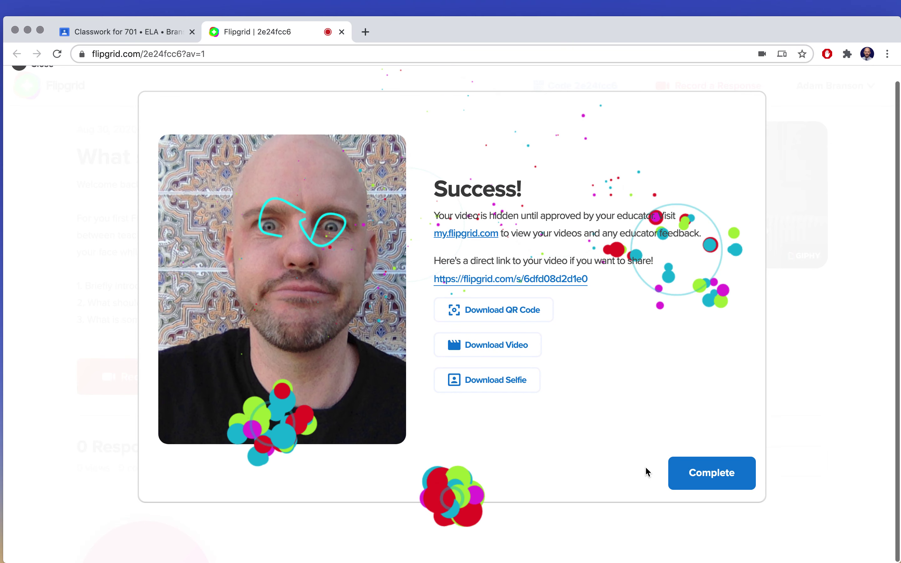
# Dismiss the Success! screen, then return to Google Classroom and collapse the Flipgrid assignment card
pyautogui.click(733, 475)
pyautogui.scroll(-5, 507, 374)
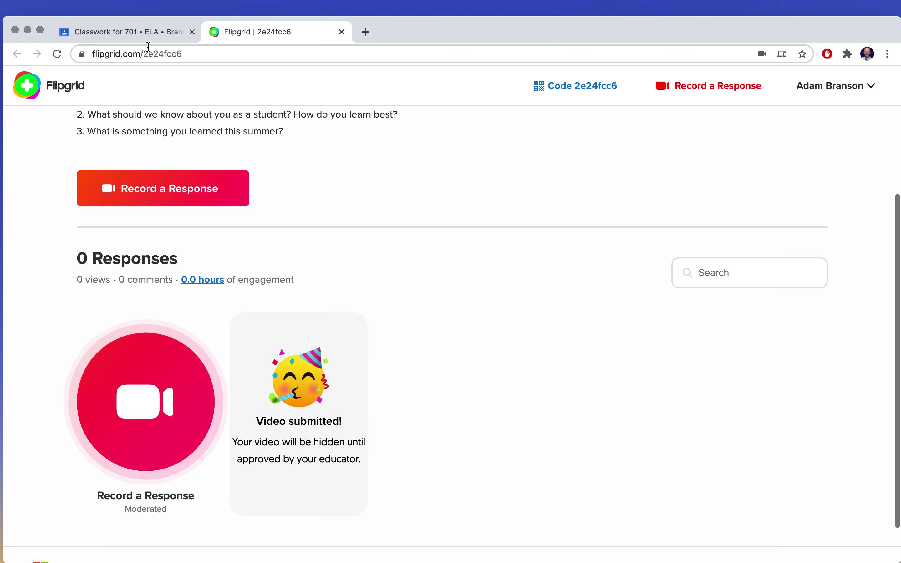
pyautogui.click(144, 31)
pyautogui.click(449, 180)
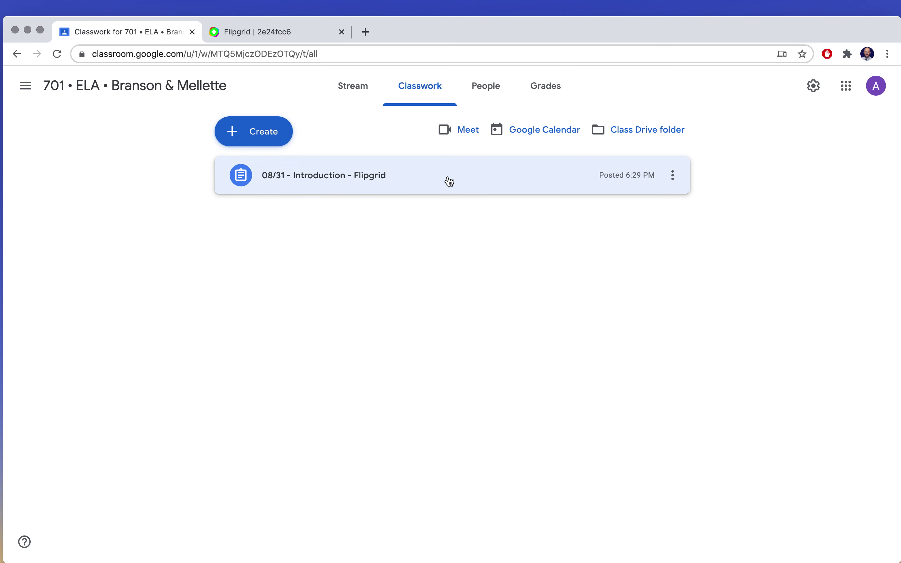